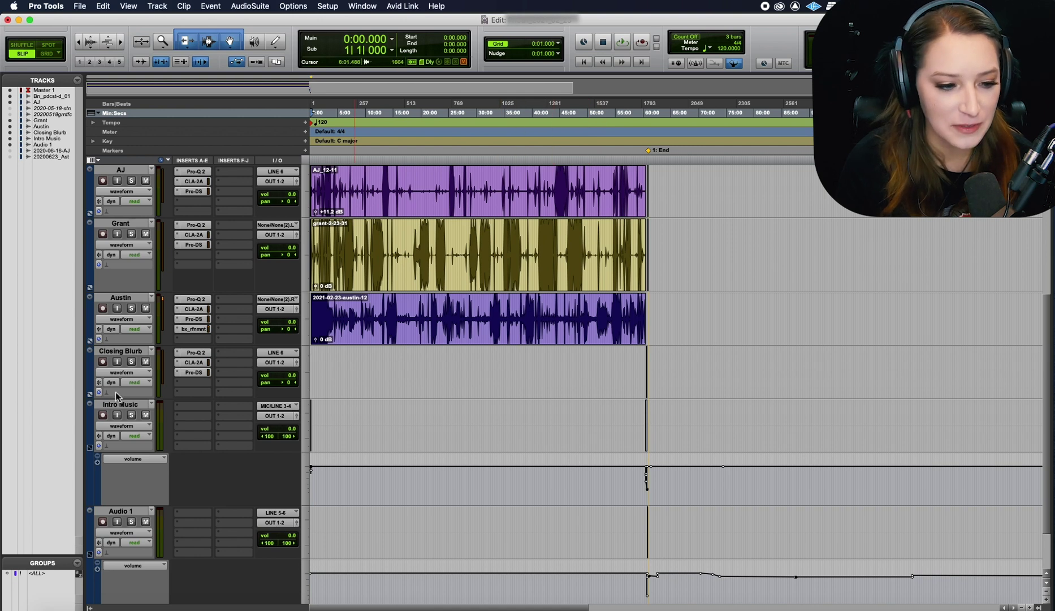
{"action": "left_click", "coordinate": [121, 298]}
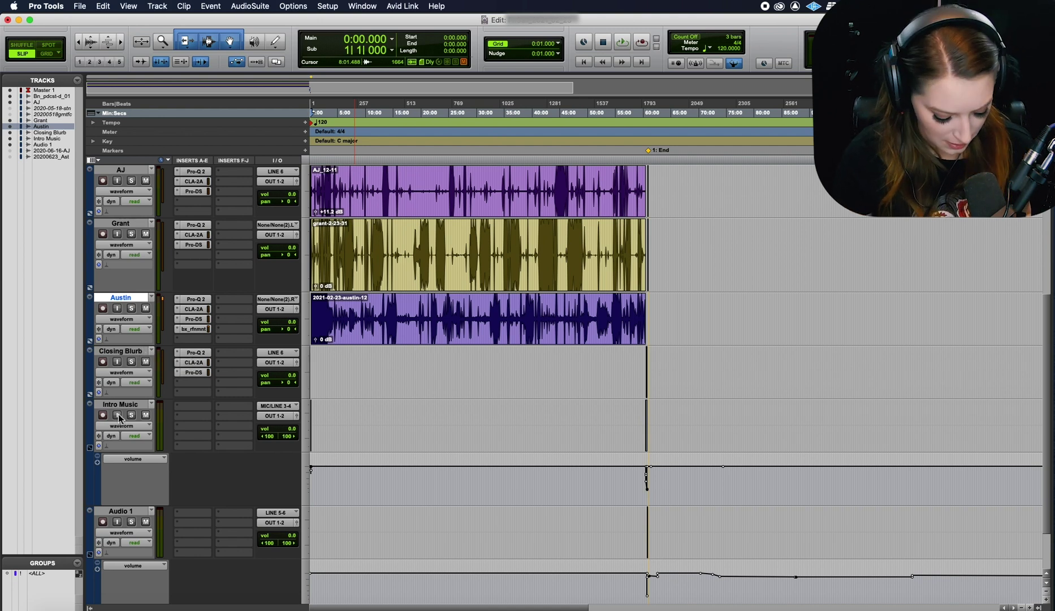
{"action": "left_click", "coordinate": [132, 512], "text": "shift"}
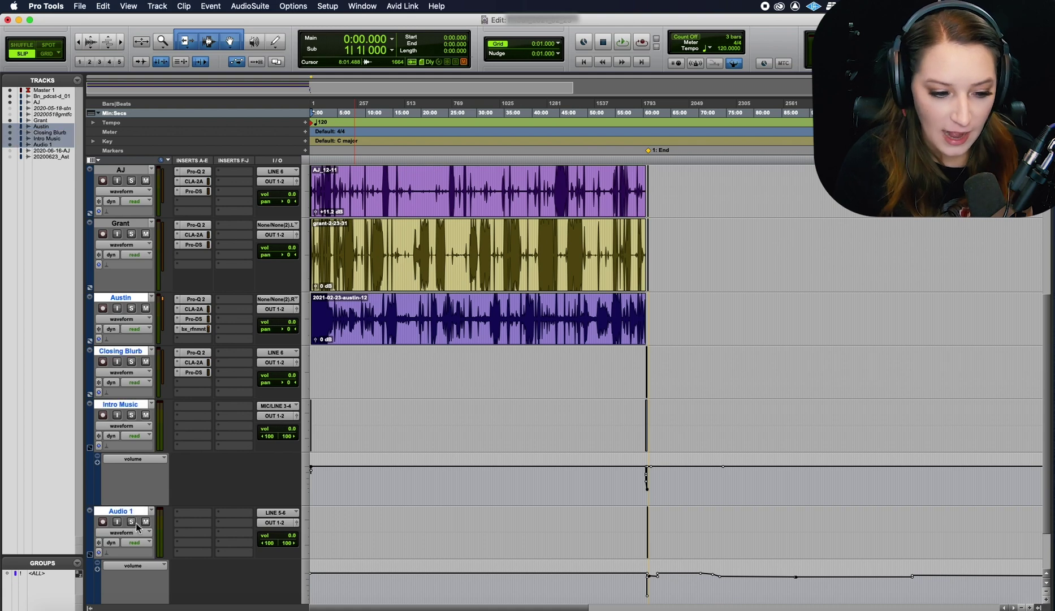
{"action": "scroll", "coordinate": [135, 520], "scroll_direction": "down", "scroll_amount": 3}
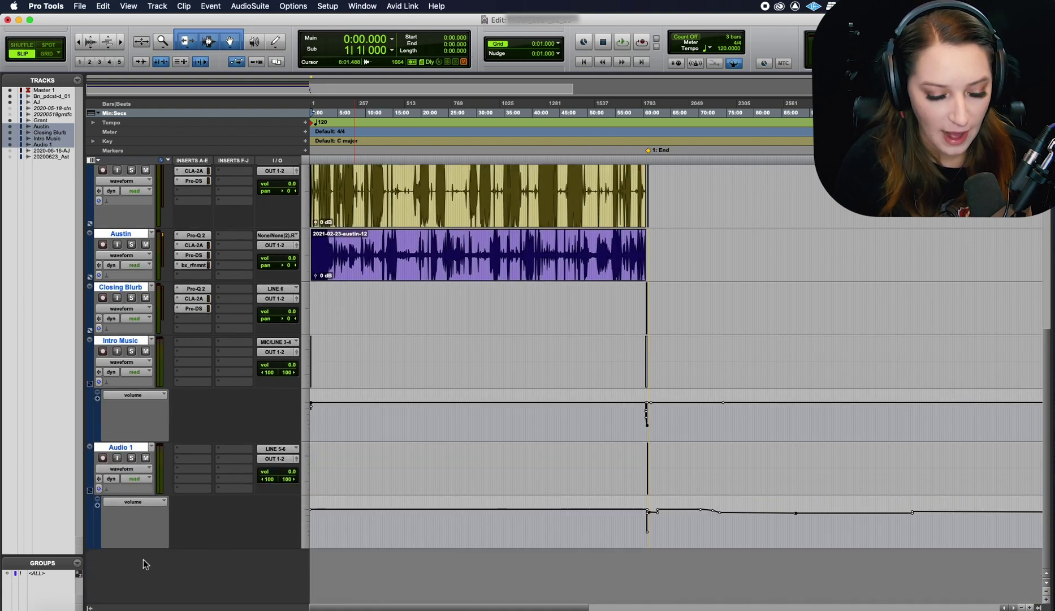
{"action": "left_click", "coordinate": [125, 452], "text": "alt"}
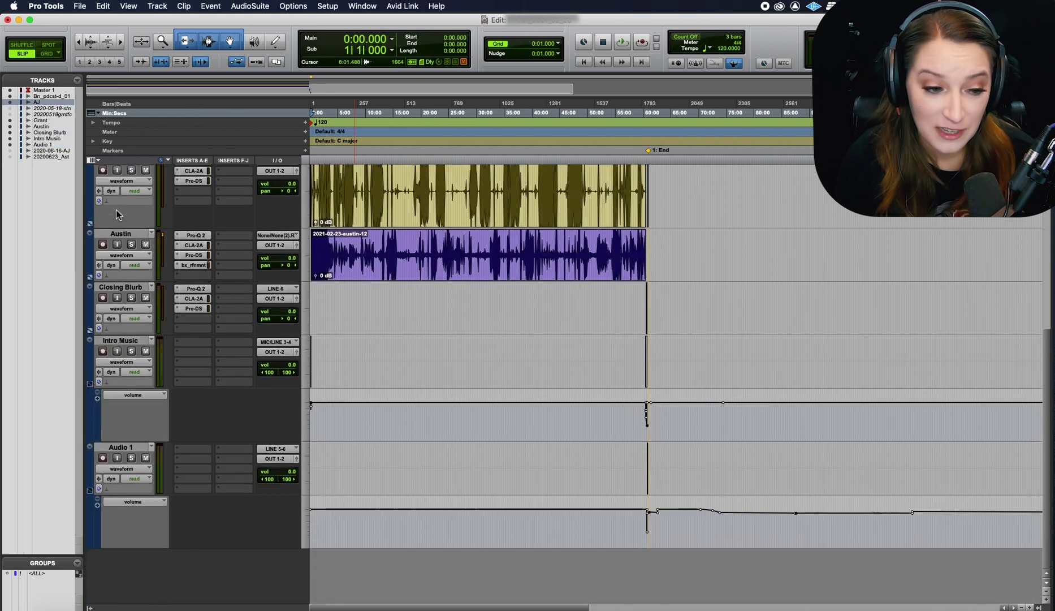
- Create a click track below the Audio 1 track and check its channel in the Mix window
{"action": "left_click", "coordinate": [127, 446]}
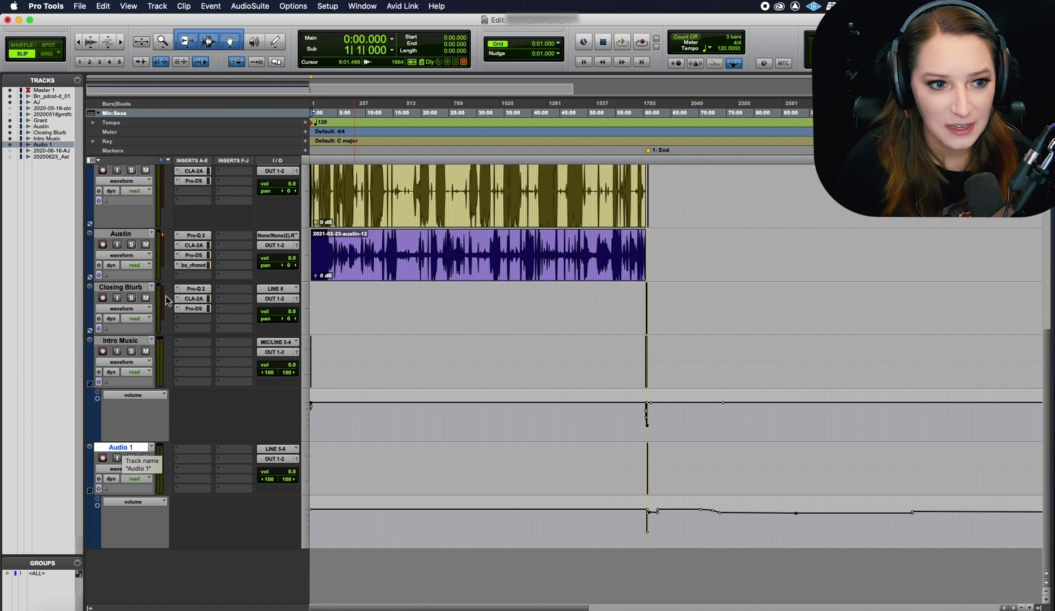
{"action": "left_click", "coordinate": [160, 6]}
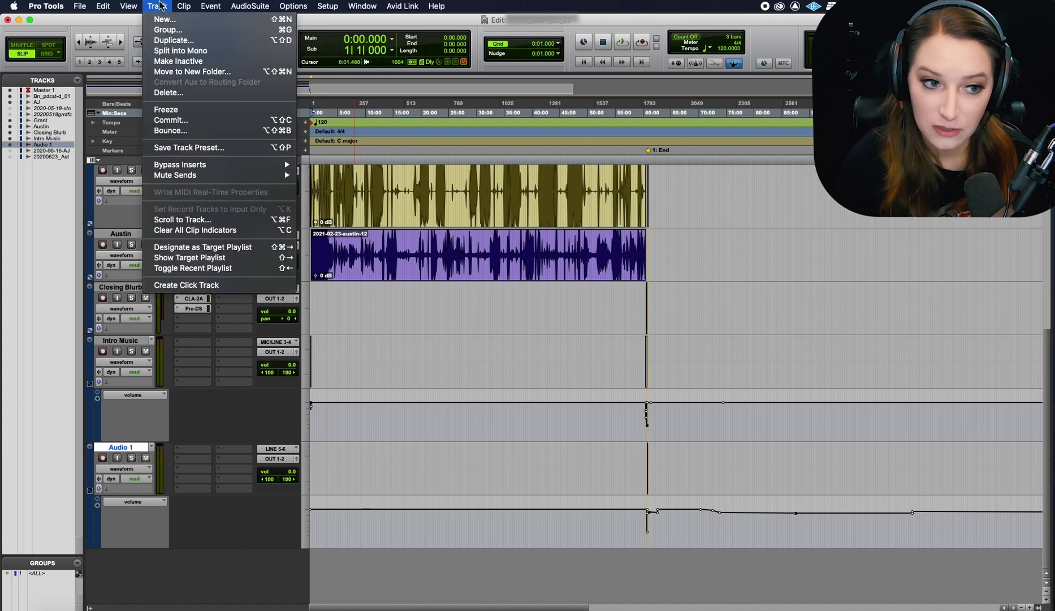
{"action": "left_click", "coordinate": [227, 286]}
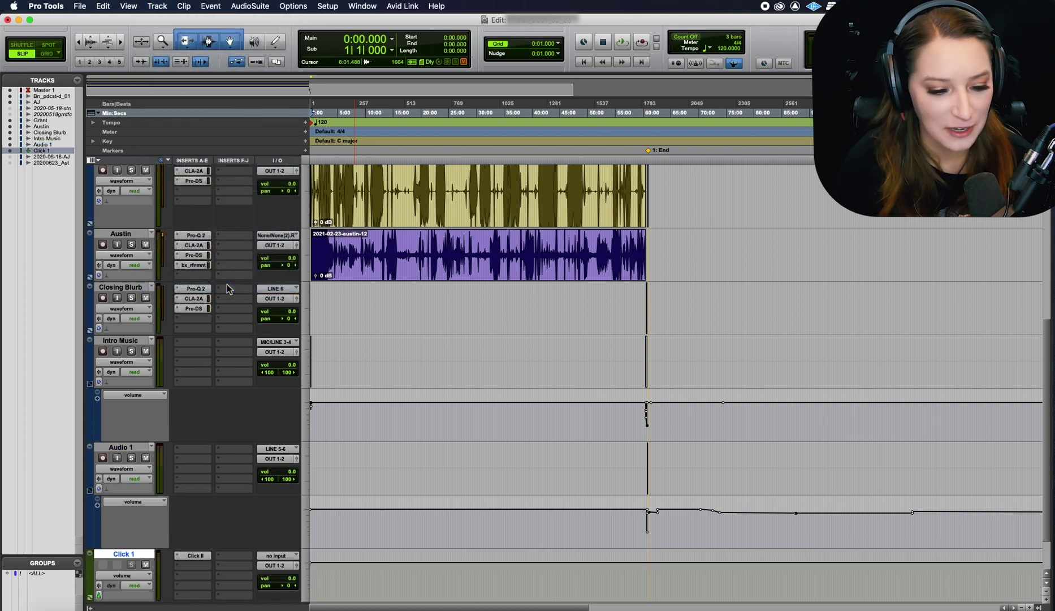
{"action": "scroll", "coordinate": [228, 289], "scroll_direction": "down", "scroll_amount": 2}
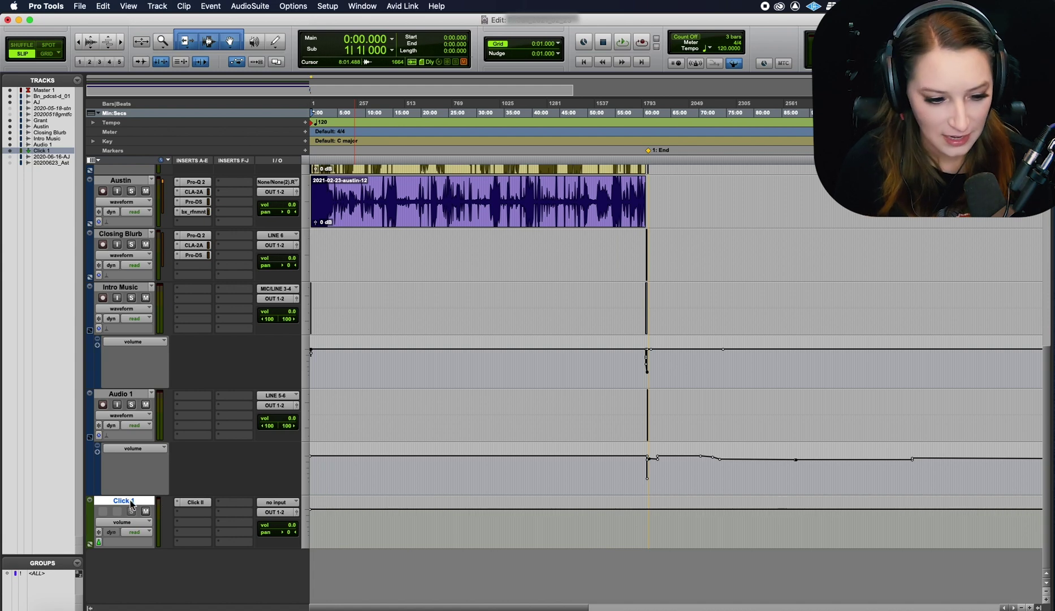
{"action": "key", "text": "super+equal"}
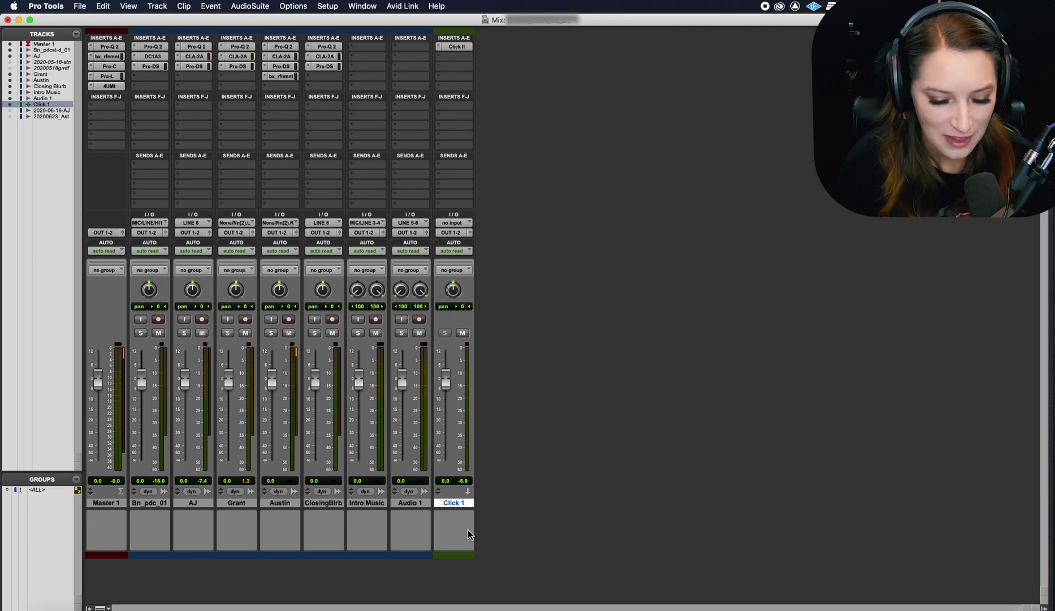
{"action": "key", "text": "super+equal"}
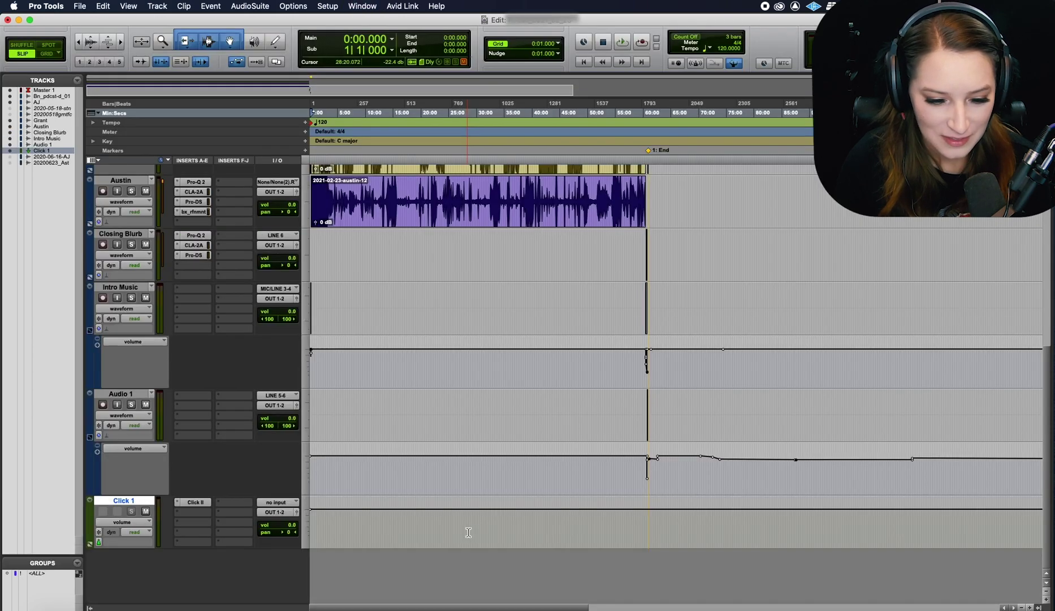
- Look through the plug-in choices for the click track's insert and view the Click II settings
{"action": "left_click", "coordinate": [178, 502]}
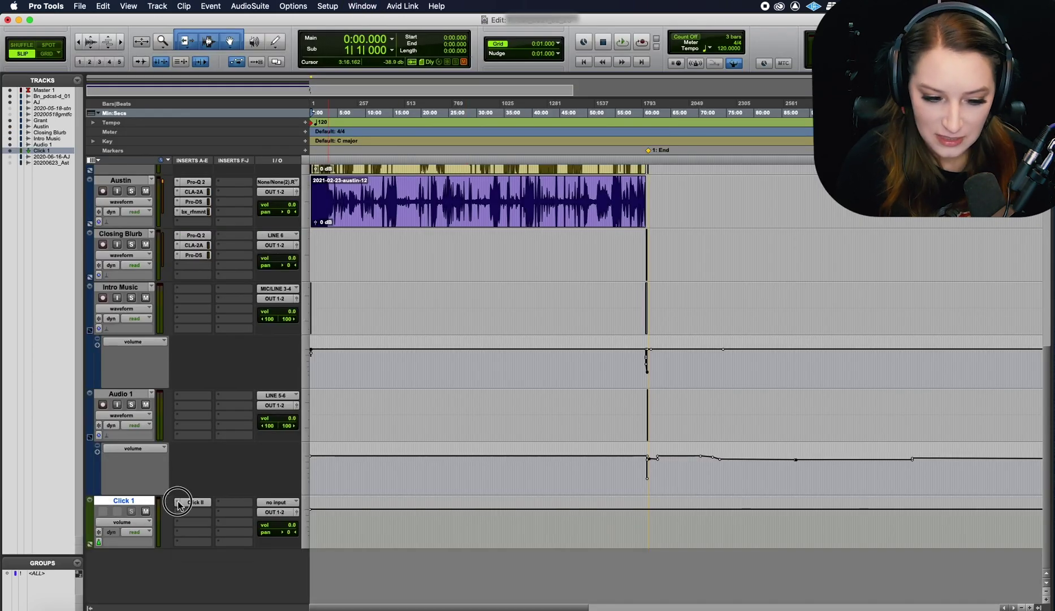
{"action": "mouse_move", "coordinate": [237, 503]}
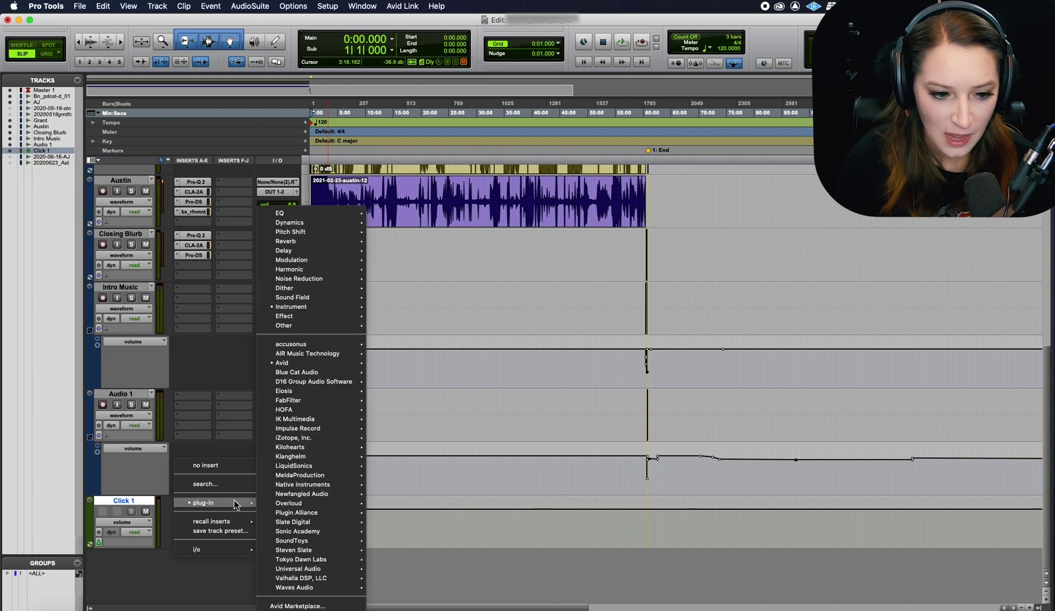
{"action": "mouse_move", "coordinate": [343, 363]}
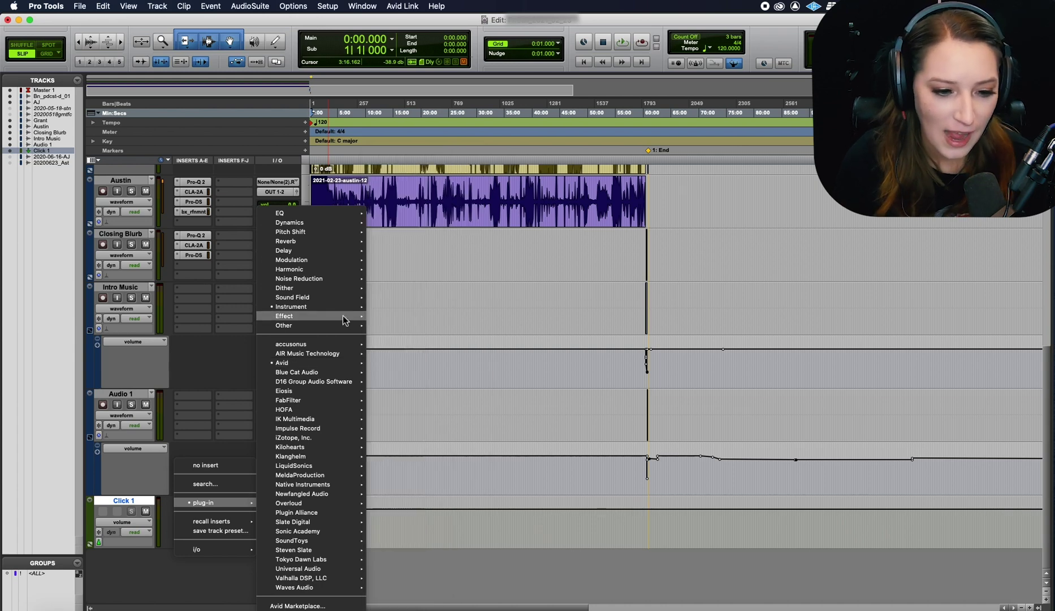
{"action": "left_click", "coordinate": [217, 568]}
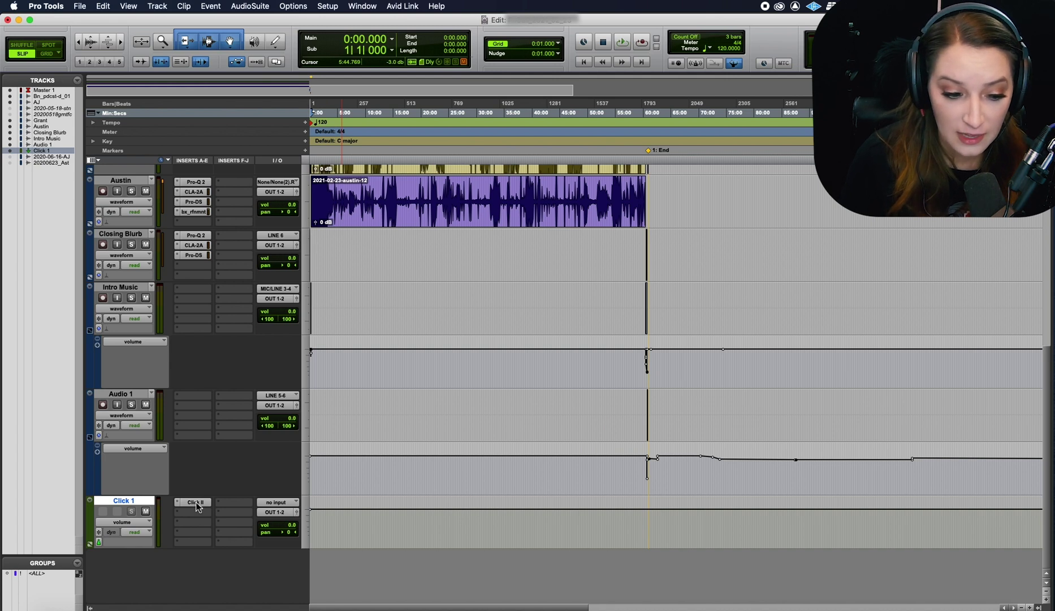
{"action": "left_click", "coordinate": [195, 502]}
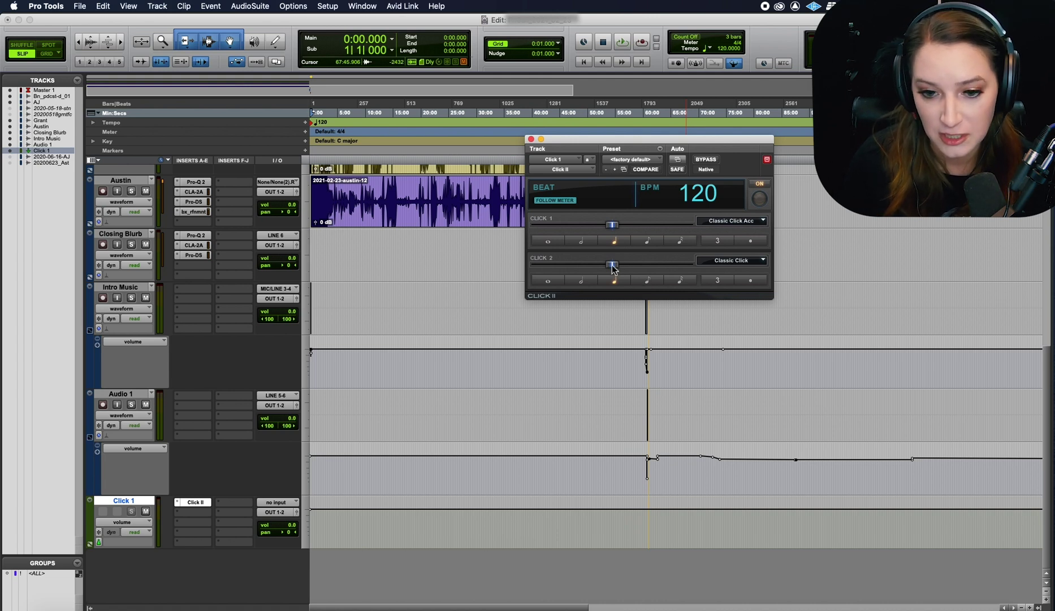
{"action": "left_click", "coordinate": [531, 140]}
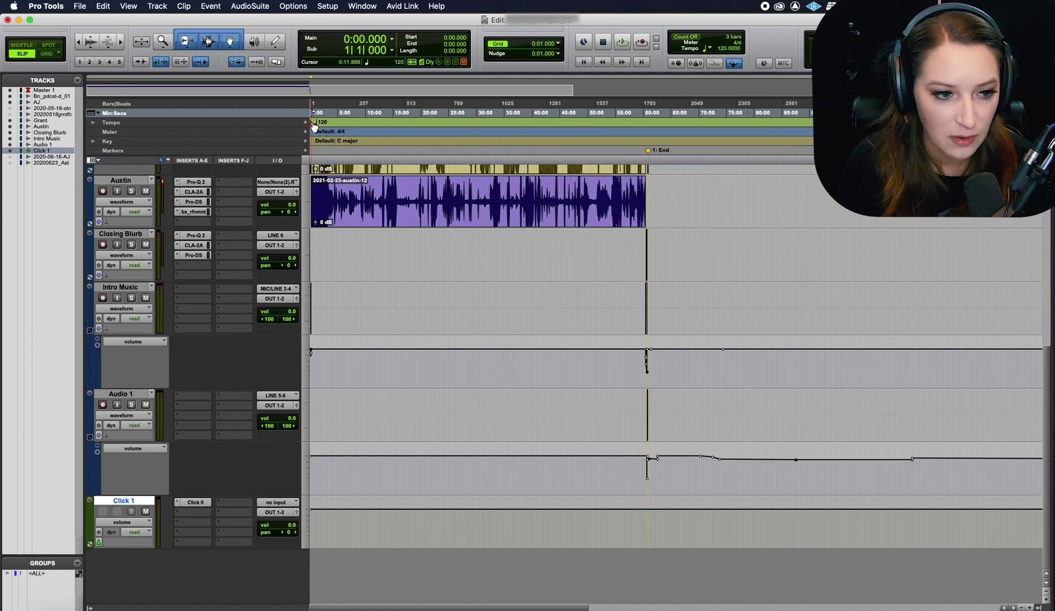
- Hide the Tempo ruler and display it again
{"action": "left_click", "coordinate": [93, 113]}
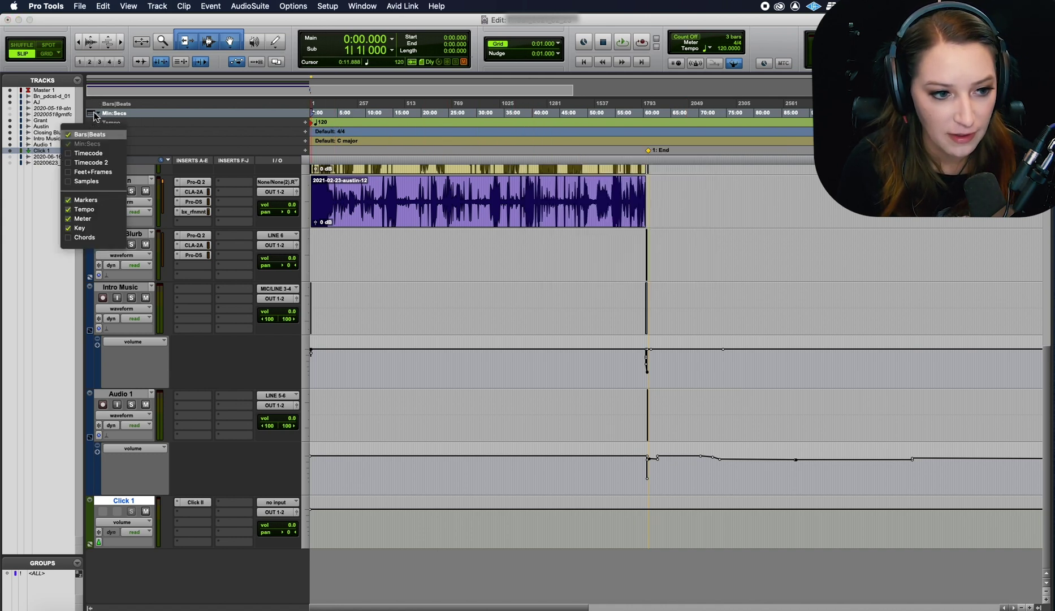
{"action": "left_click", "coordinate": [84, 209]}
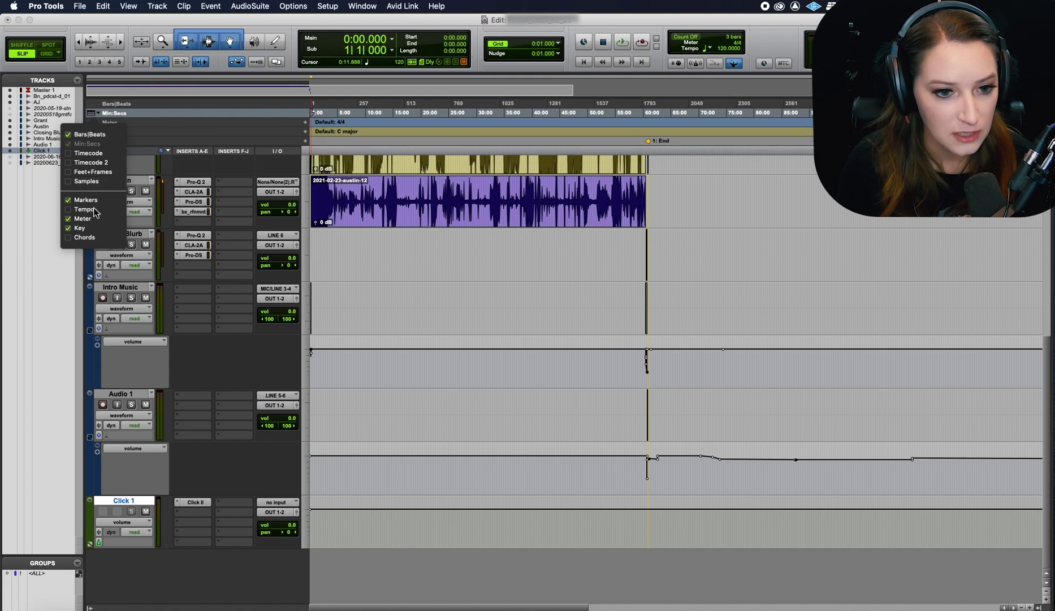
{"action": "left_click", "coordinate": [97, 111]}
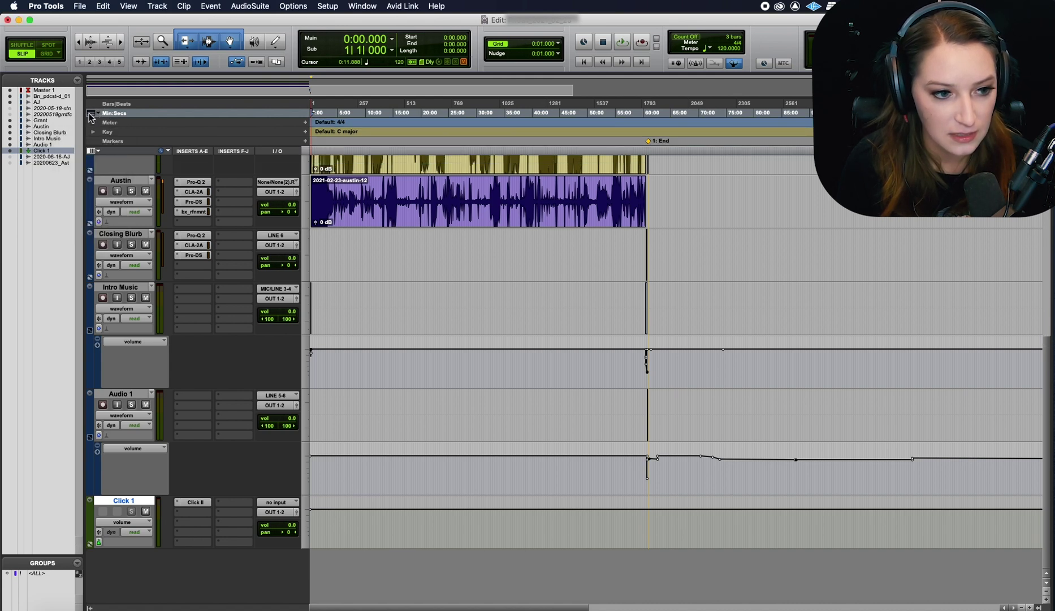
{"action": "left_click", "coordinate": [91, 114]}
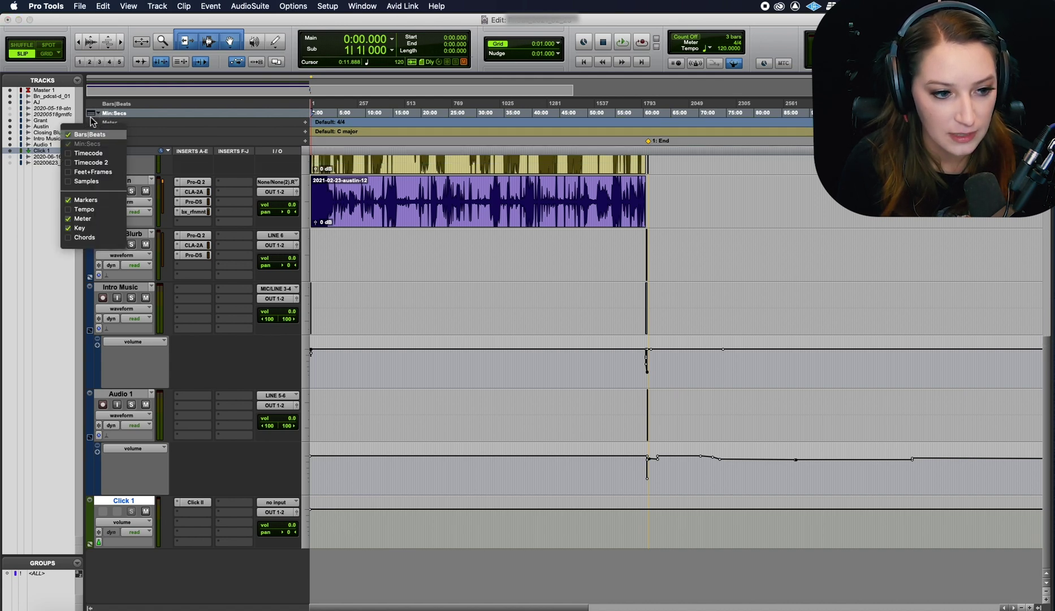
{"action": "left_click", "coordinate": [108, 210]}
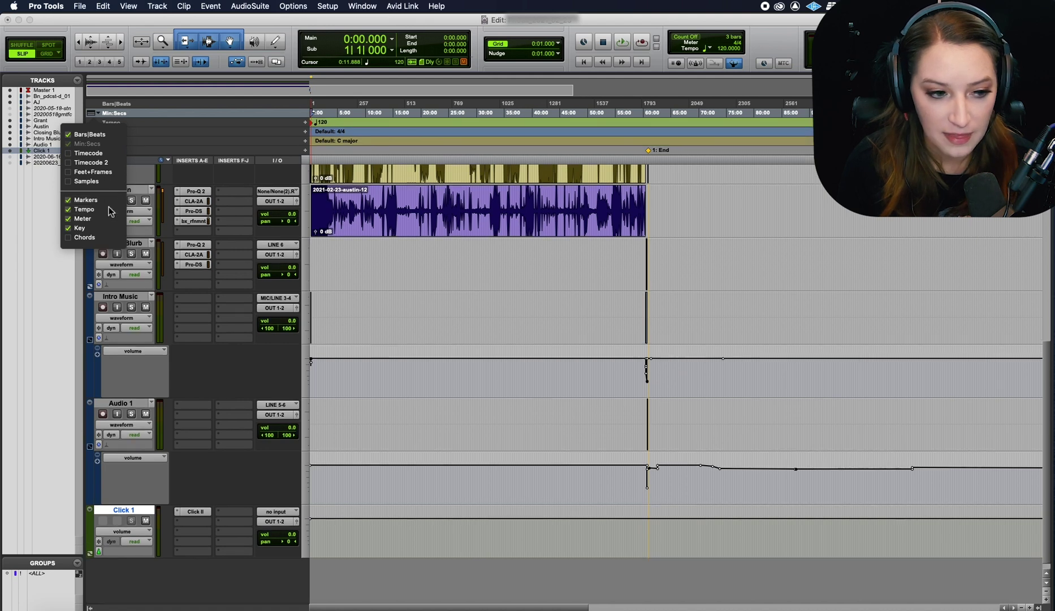
- Set the tempo at the session's start to 93 BPM
{"action": "left_click", "coordinate": [314, 125]}
{"action": "double_click", "coordinate": [315, 124]}
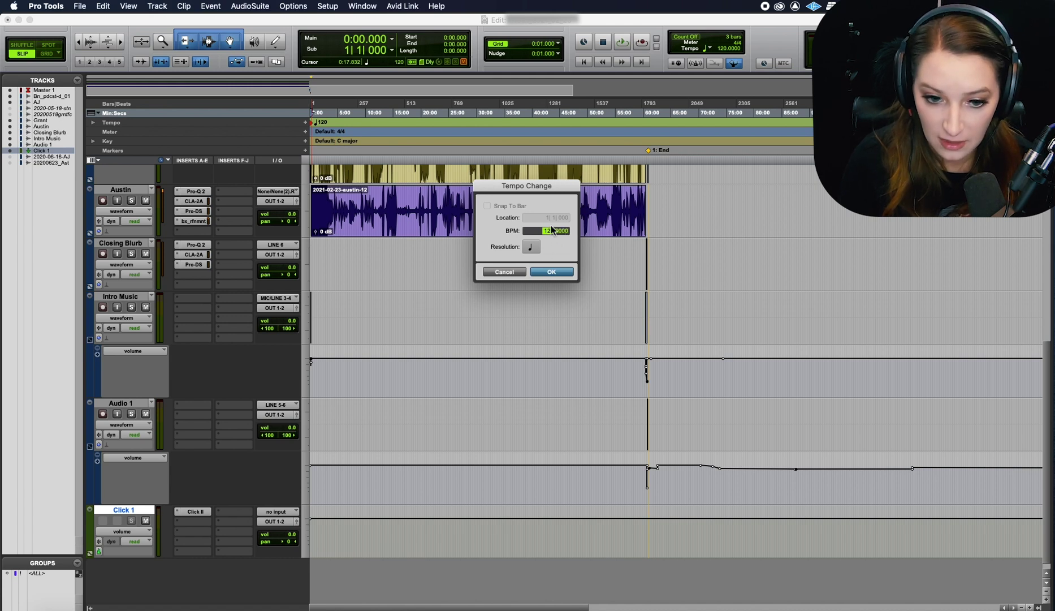
{"action": "type", "text": "200"}
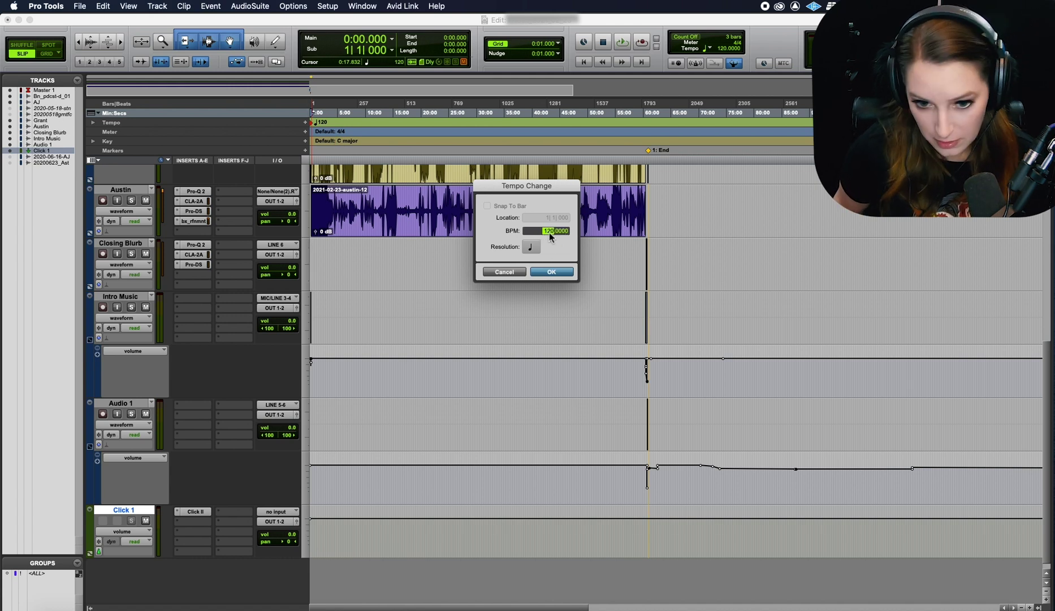
{"action": "type", "text": "60"}
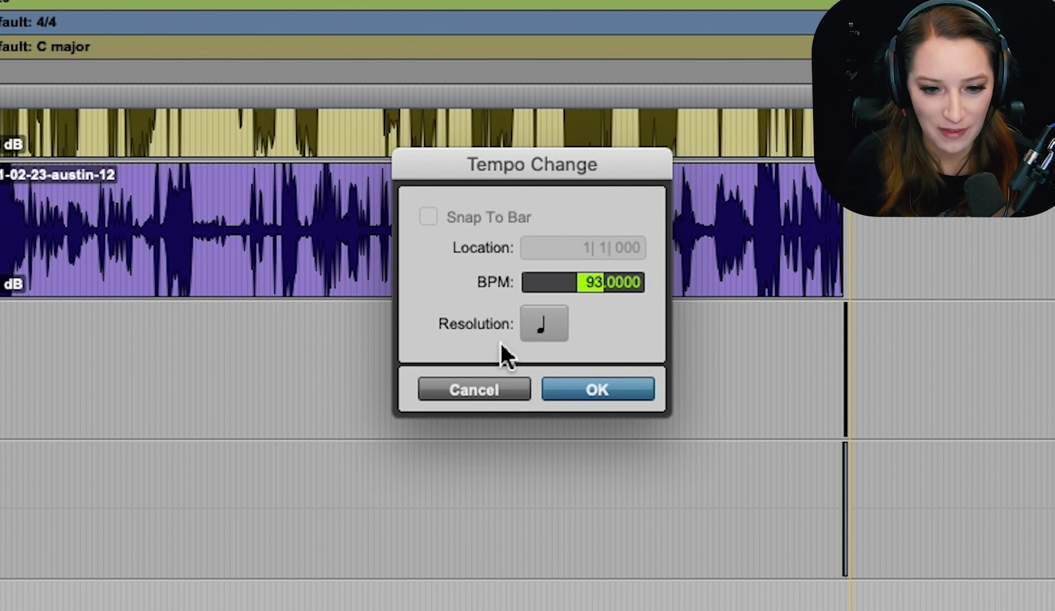
{"action": "left_click", "coordinate": [610, 395]}
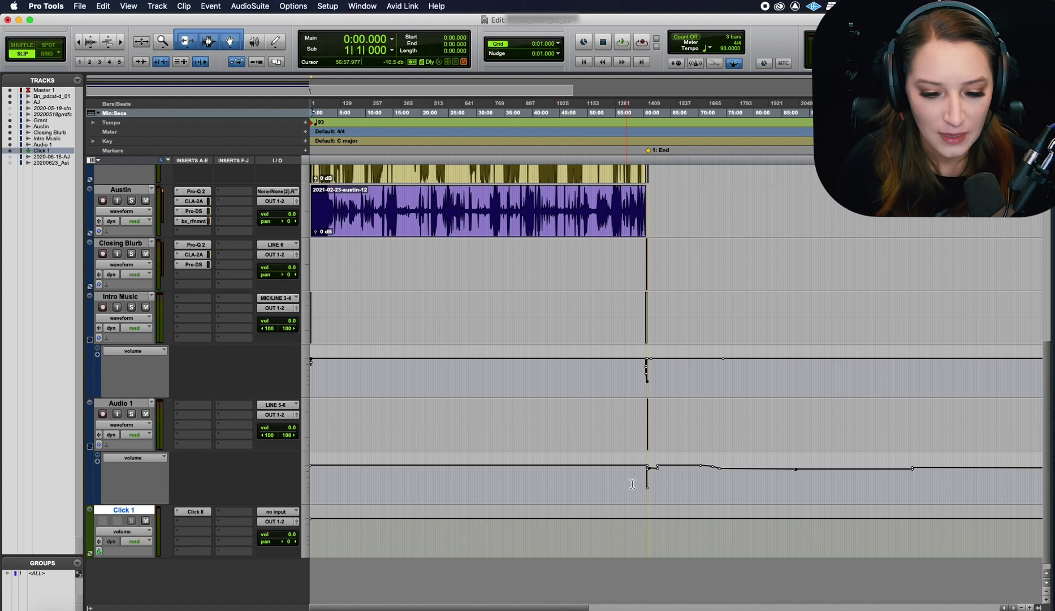
- Enable the metronome and play the click track from about 86:23 on the timeline
{"action": "left_click", "coordinate": [682, 531]}
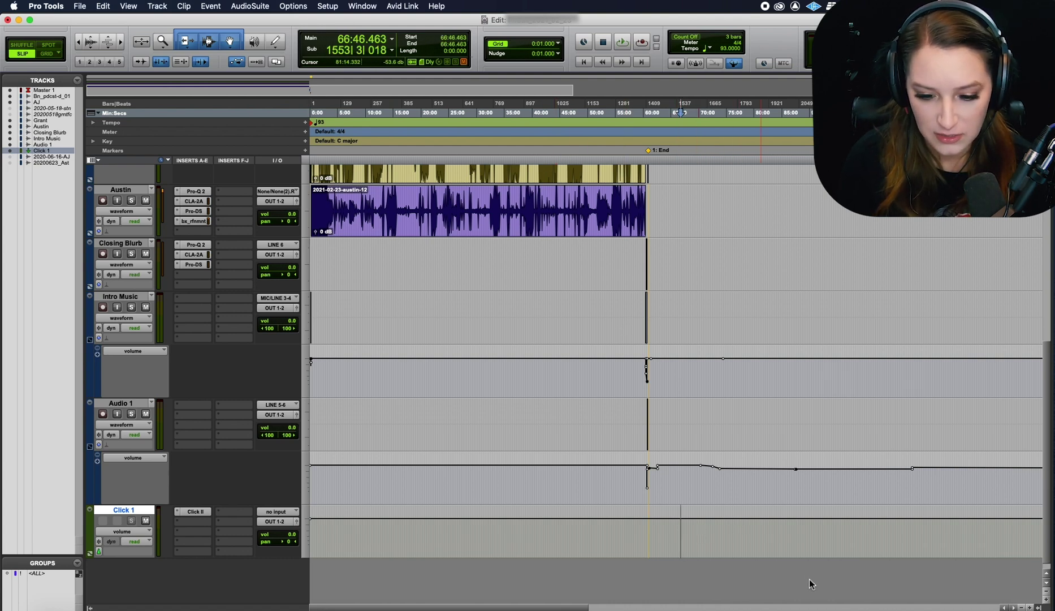
{"action": "left_click", "coordinate": [790, 522]}
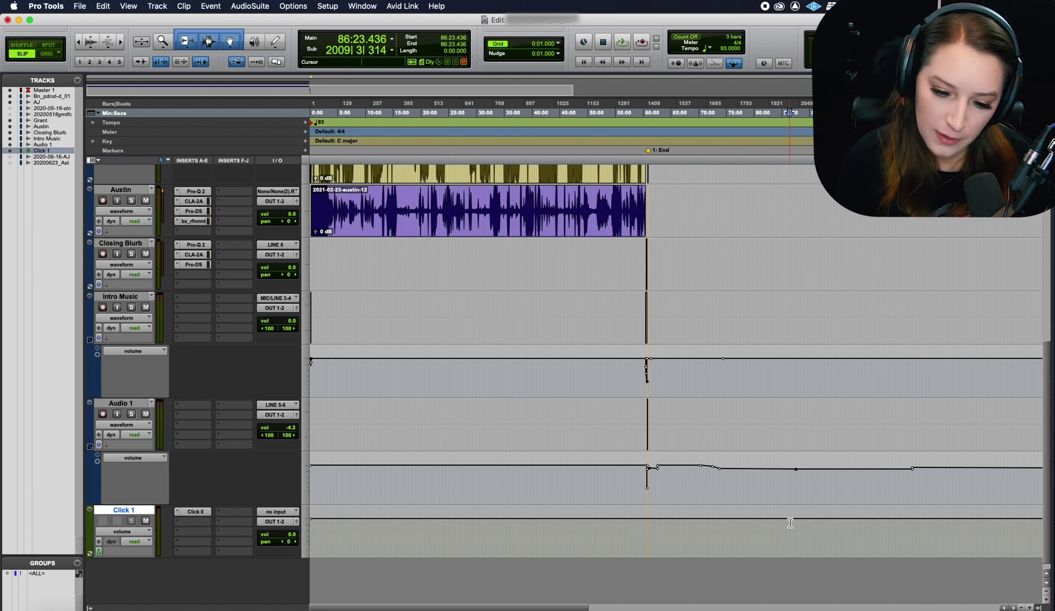
{"action": "key", "text": "KP_7"}
{"action": "key", "text": "space"}
{"action": "key", "text": "space"}
{"action": "key", "text": "space"}
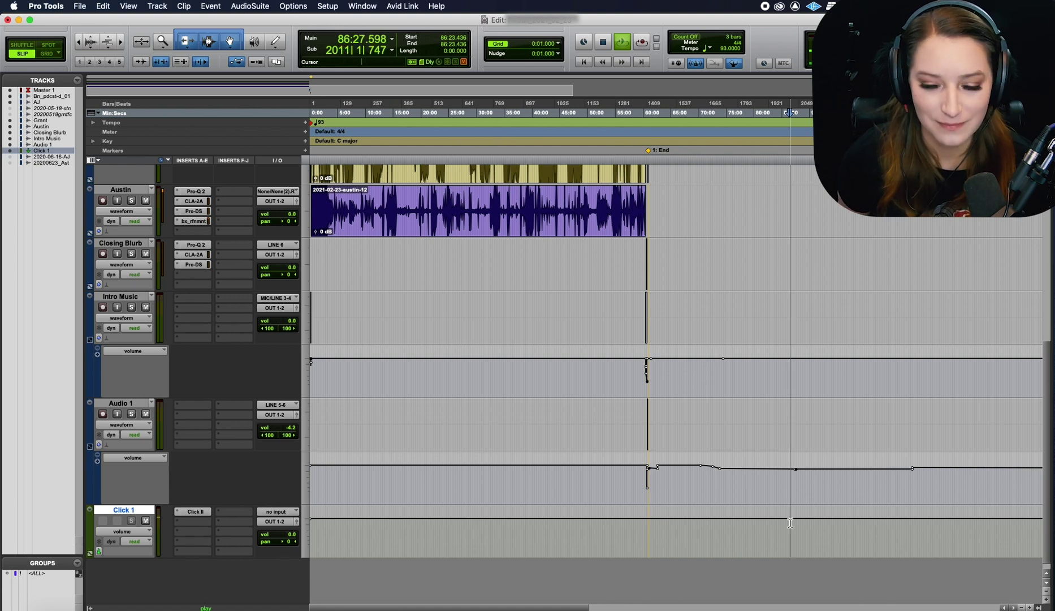
{"action": "key", "text": "space"}
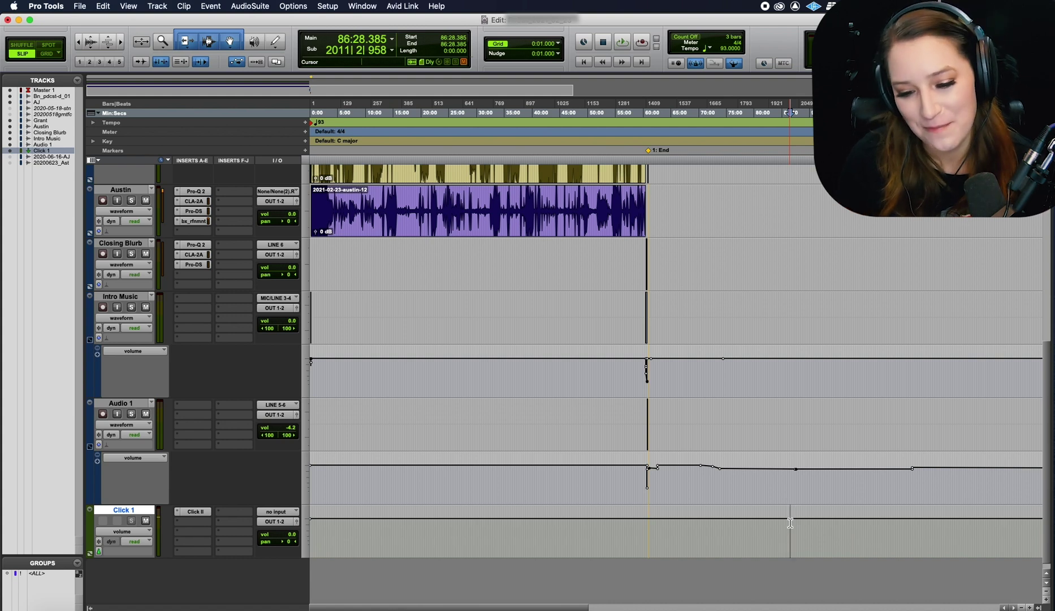
- Play the click track from about 85:30 on the timeline to hear the metronome, and stop playback
{"action": "left_click", "coordinate": [785, 524]}
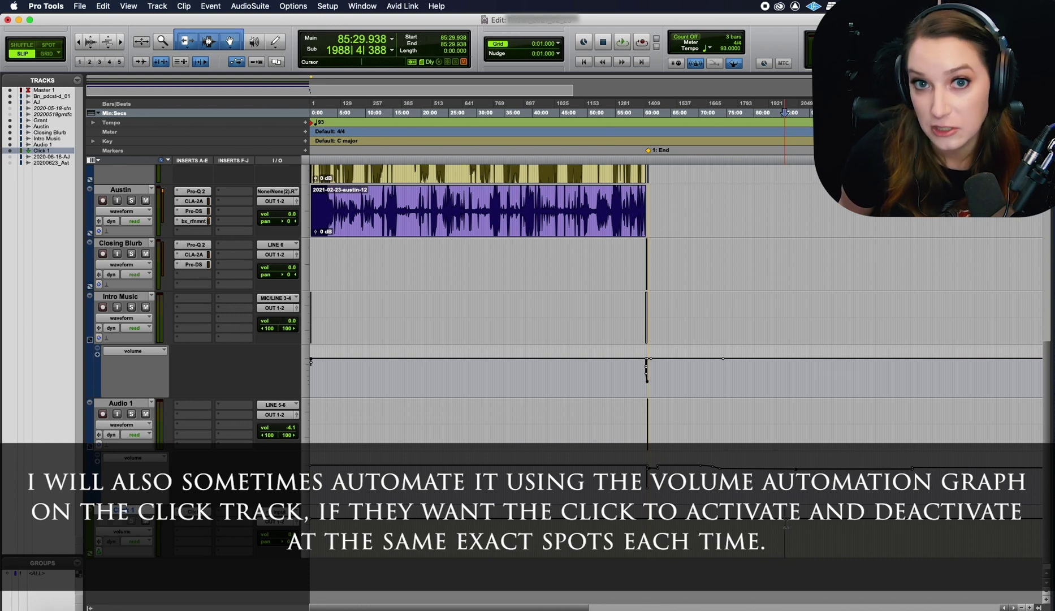
{"action": "key", "text": "space"}
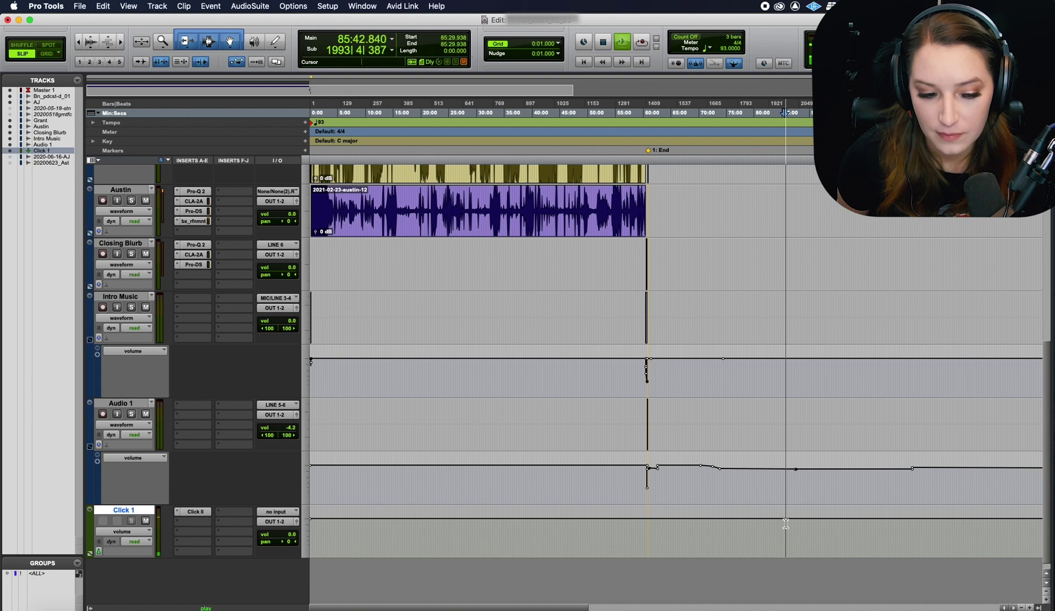
{"action": "key", "text": "space"}
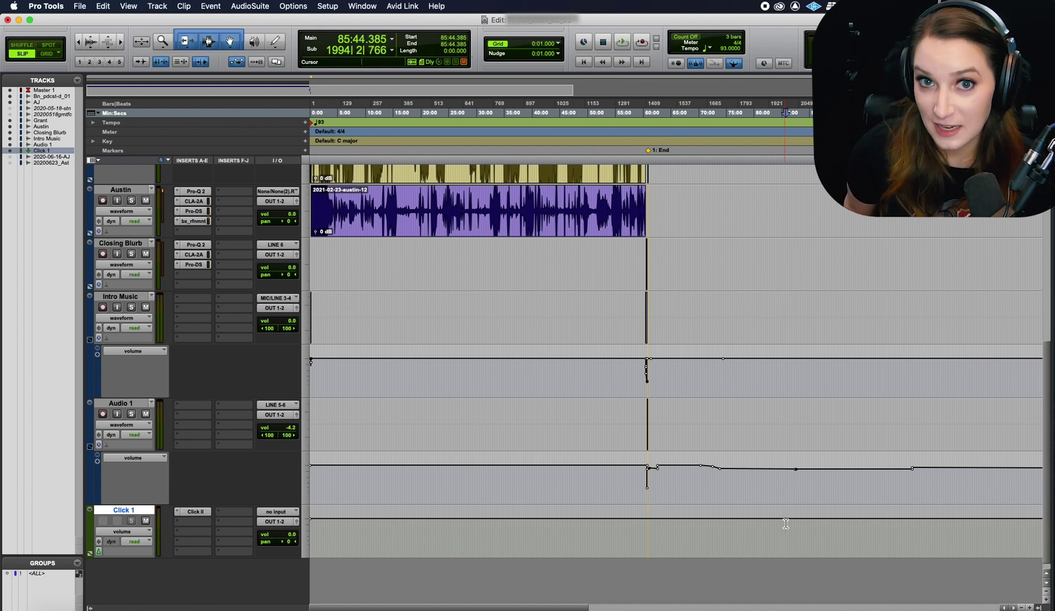